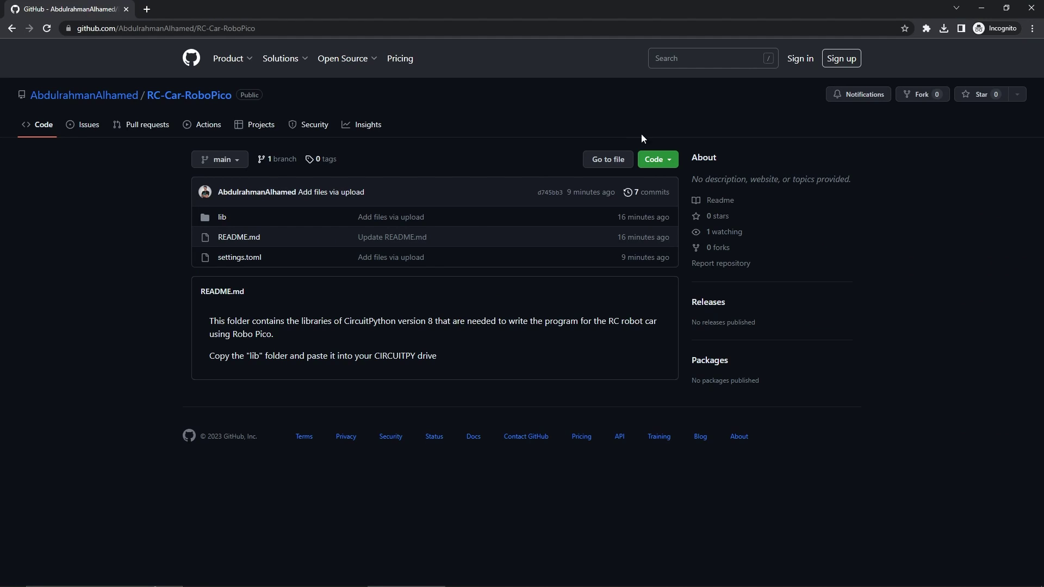
- Open the Code download menu on the RC-Car-RoboPico GitHub repository page
{"action": "left_click", "coordinate": [665, 160]}
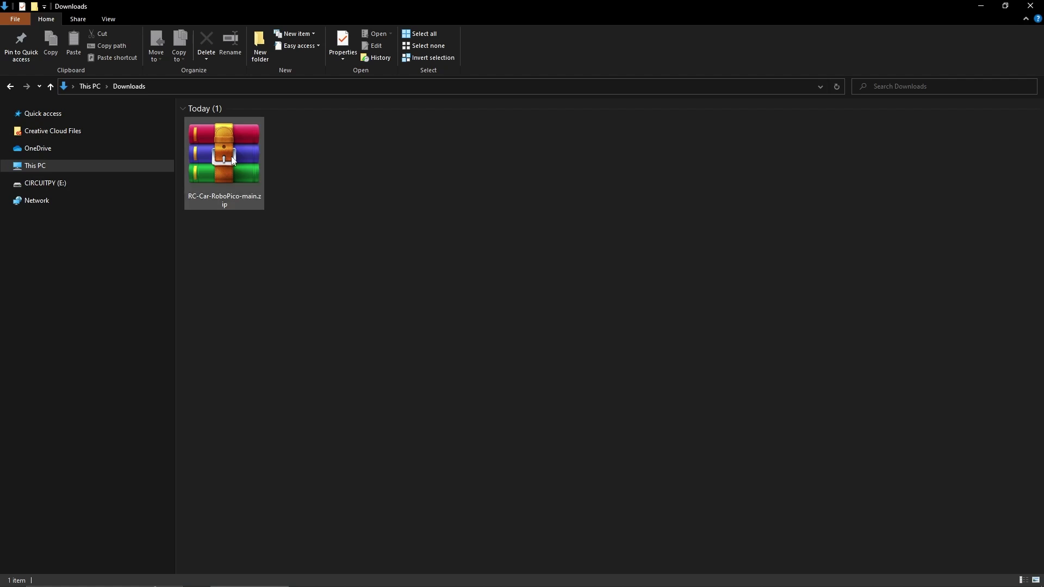
- Extract the RC-Car-RoboPico zip and open the RC-Car-RoboPico-main folder
{"action": "right_click", "coordinate": [231, 156]}
{"action": "left_click", "coordinate": [269, 226]}
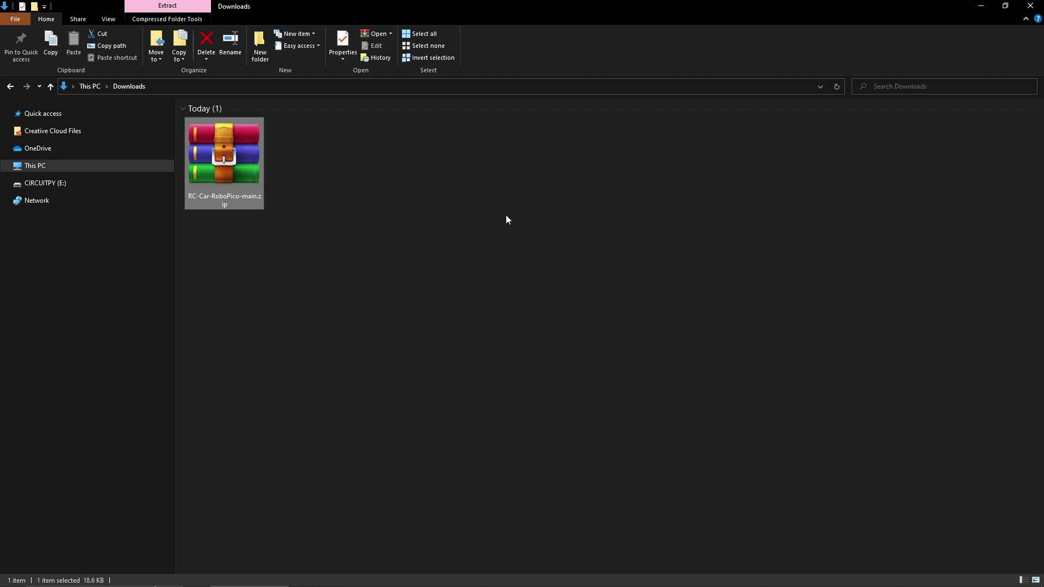
{"action": "double_click", "coordinate": [341, 173]}
- Copy lib, README.md and settings.toml onto CIRCUITPY, replacing the existing settings.toml
{"action": "left_click_drag", "start_coordinate": [264, 197], "coordinate": [242, 132]}
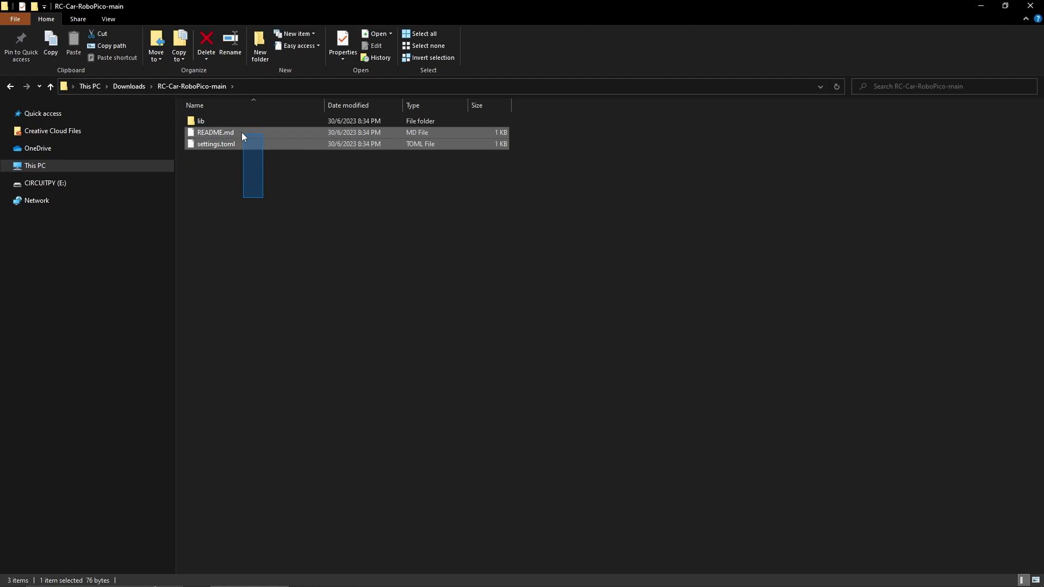
{"action": "right_click", "coordinate": [248, 133]}
{"action": "left_click", "coordinate": [281, 286]}
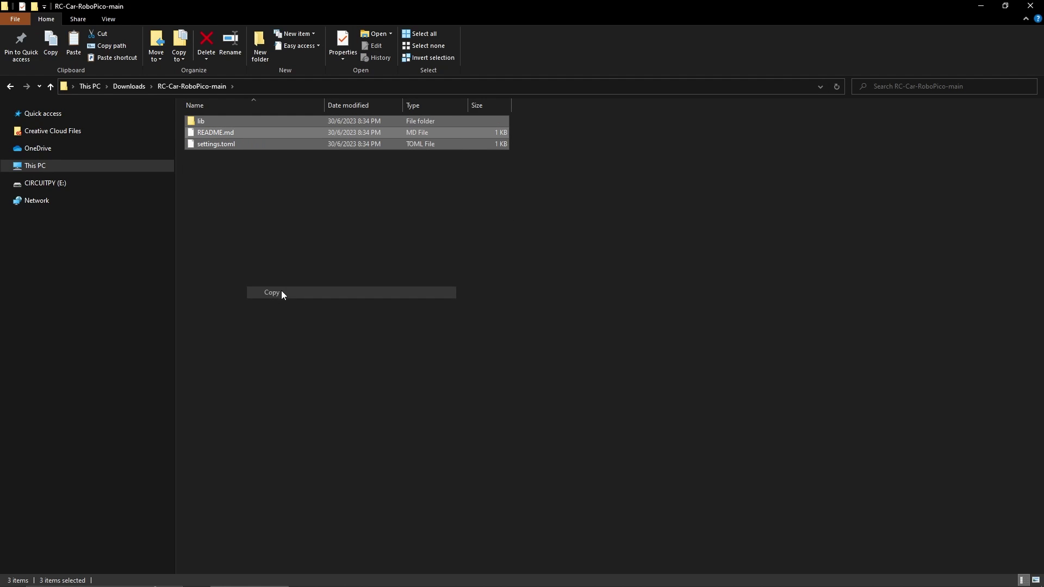
{"action": "left_click", "coordinate": [66, 185]}
{"action": "right_click", "coordinate": [527, 223]}
{"action": "left_click", "coordinate": [557, 295]}
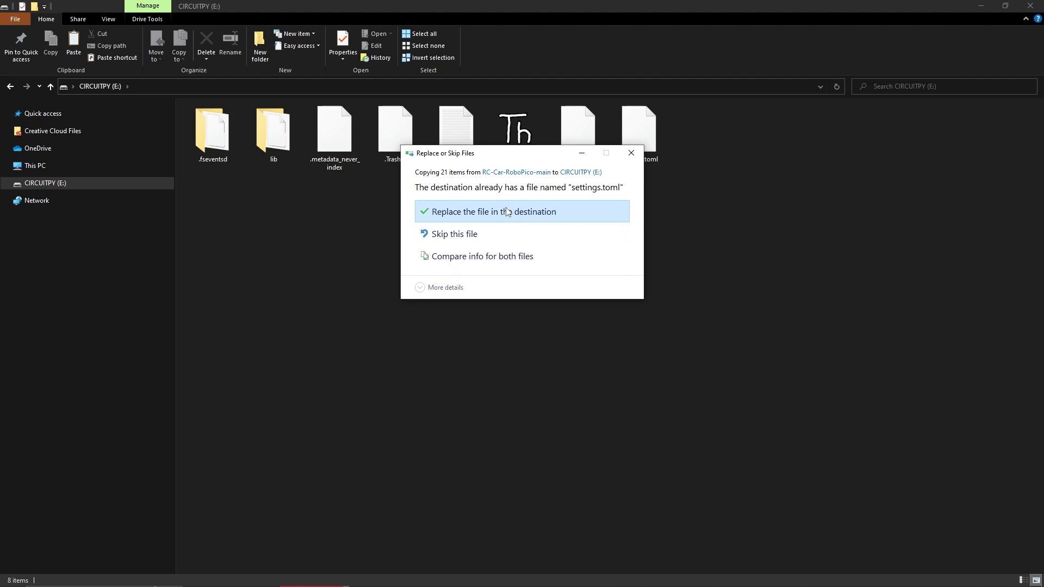
{"action": "left_click", "coordinate": [506, 212]}
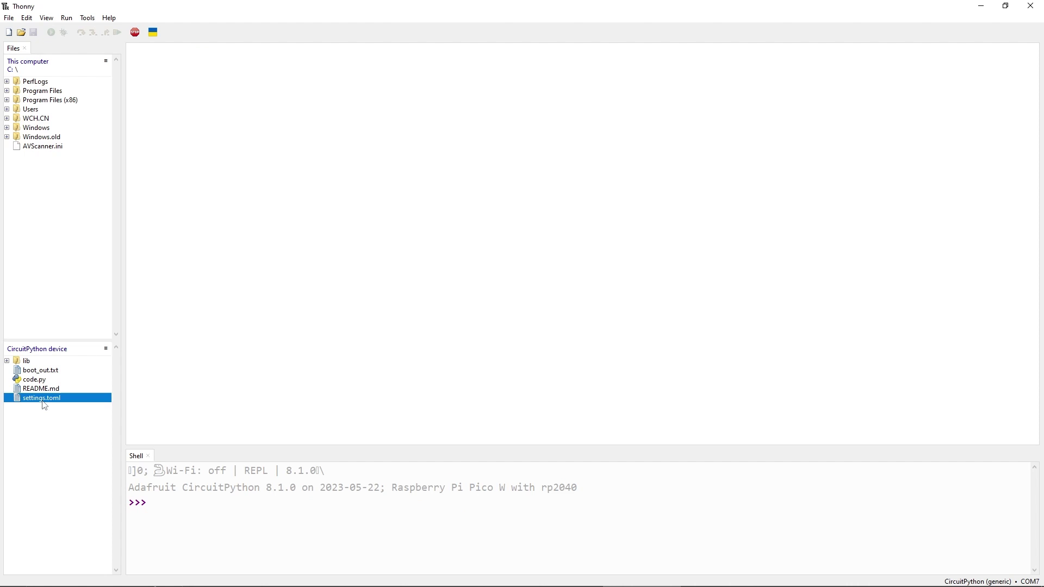
- Enter the WiFi network name and password in the Pico W's settings.toml and save
{"action": "double_click", "coordinate": [43, 400]}
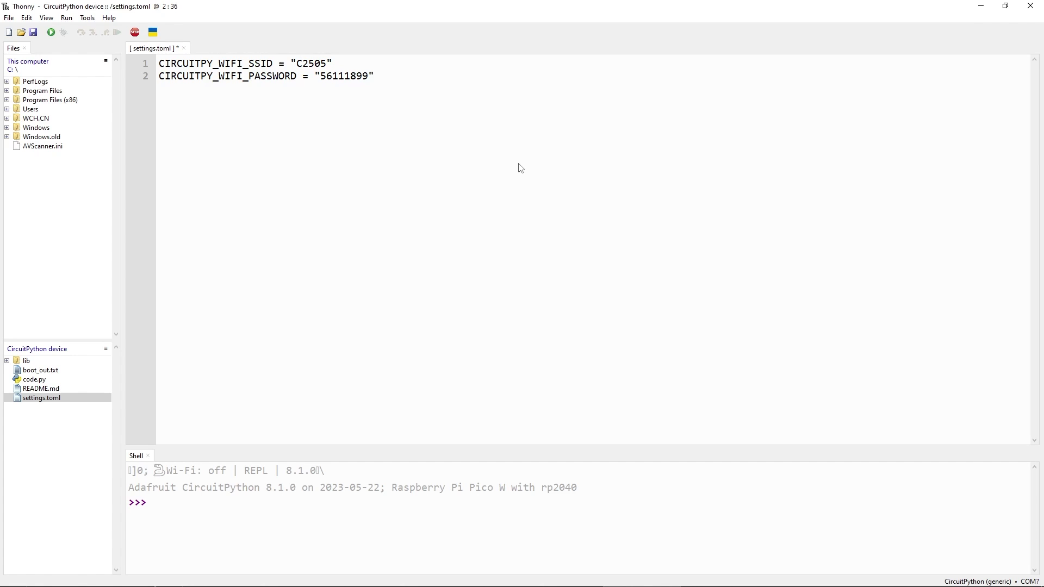
{"action": "left_click", "coordinate": [33, 32]}
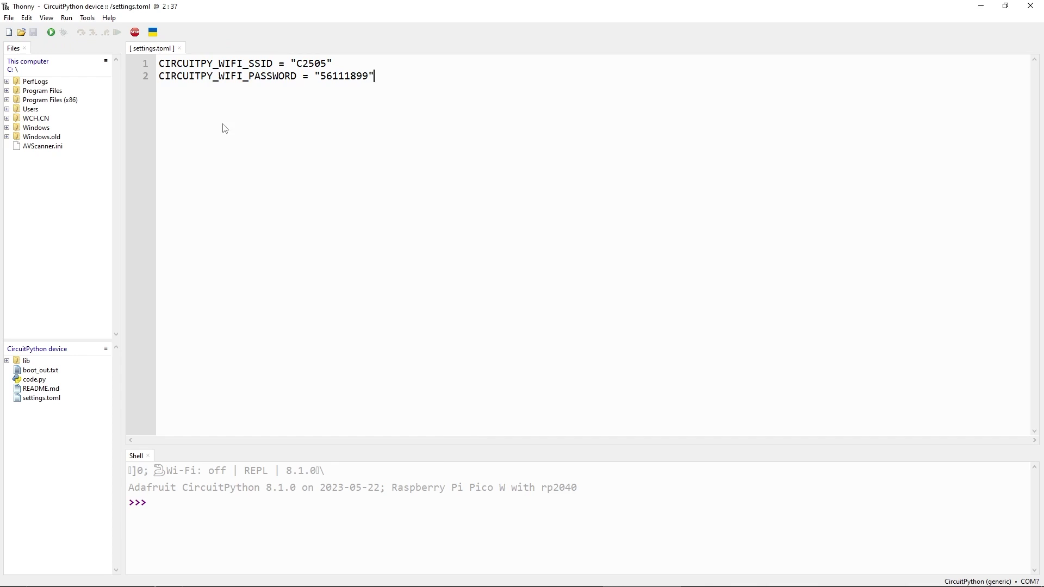
- Overwrite the Pico W's code.py with the RC-car web-server script, save, and run it
{"action": "double_click", "coordinate": [45, 381]}
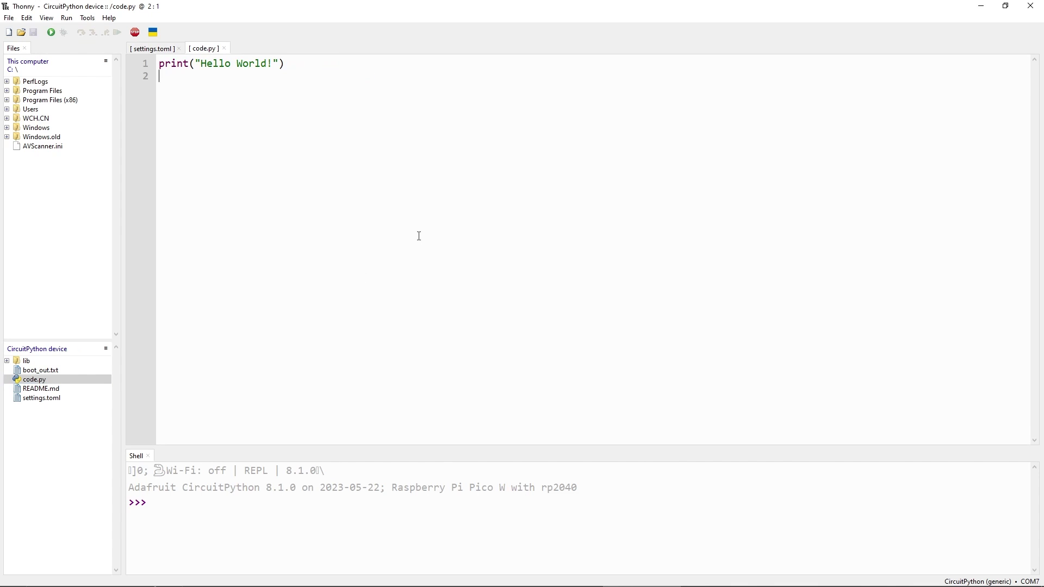
{"action": "key", "text": "ctrl+a"}
{"action": "key", "text": "ctrl+v"}
{"action": "left_click_drag", "start_coordinate": [378, 449], "coordinate": [377, 389]}
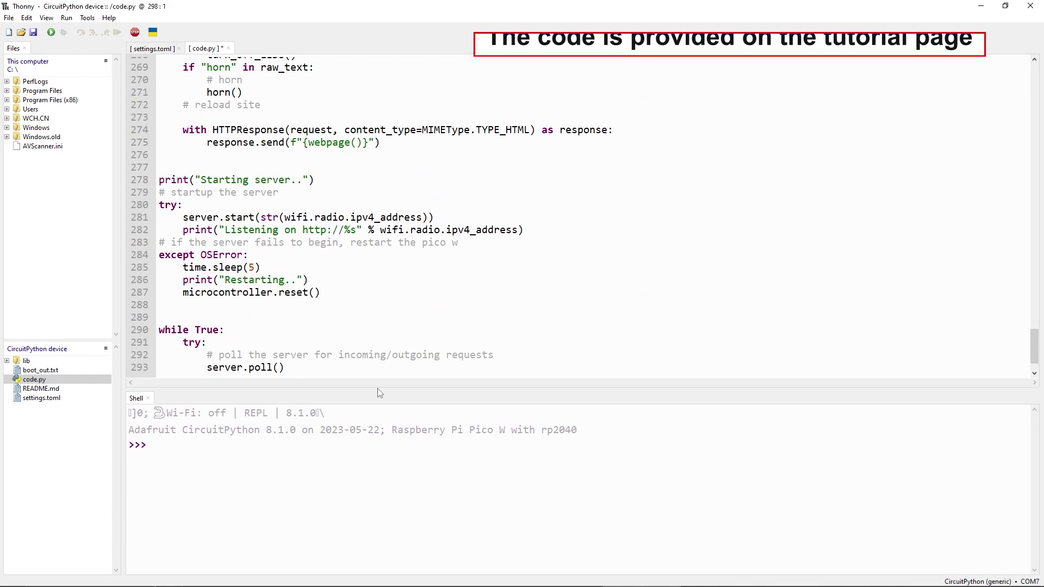
{"action": "left_click", "coordinate": [33, 33]}
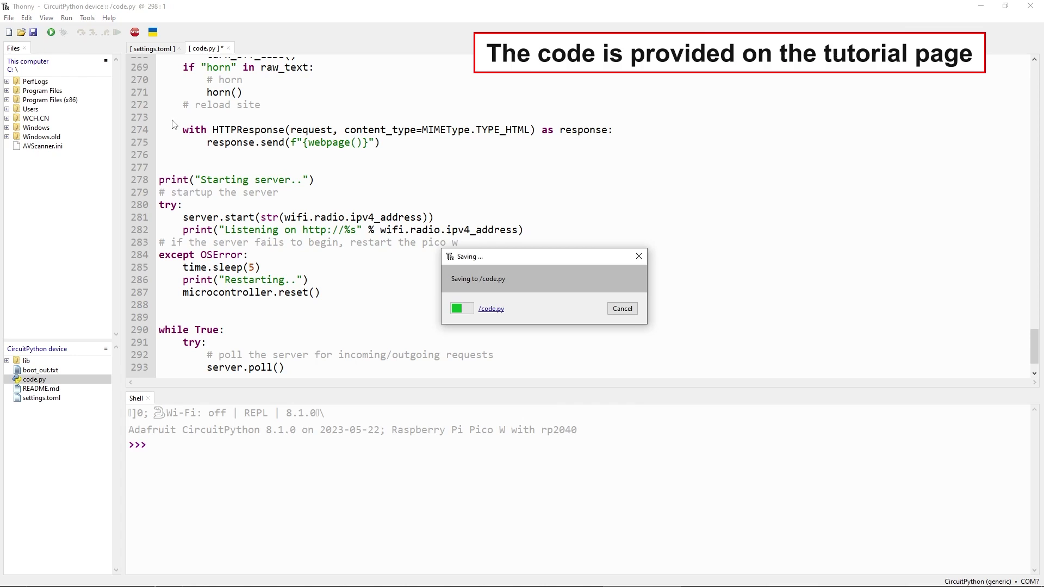
{"action": "left_click", "coordinate": [51, 34]}
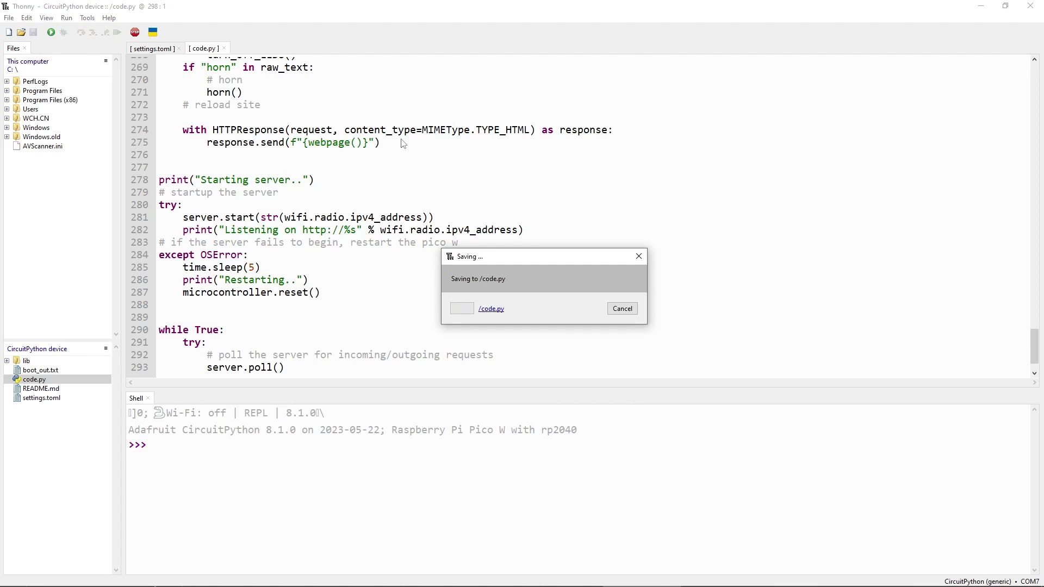